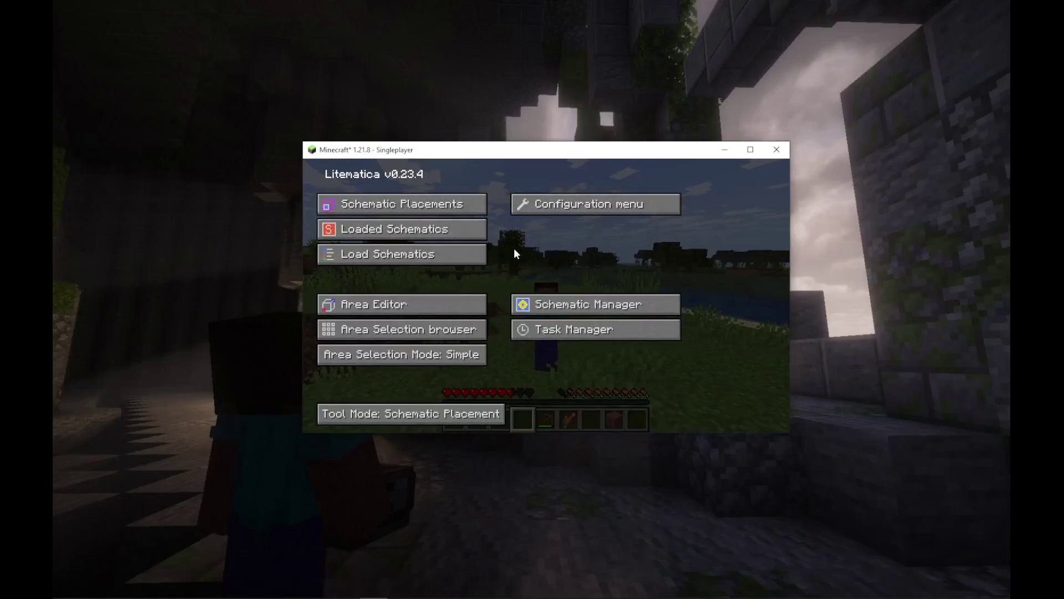
Close the Litematica main menu to get back to the game view
key(Escape)
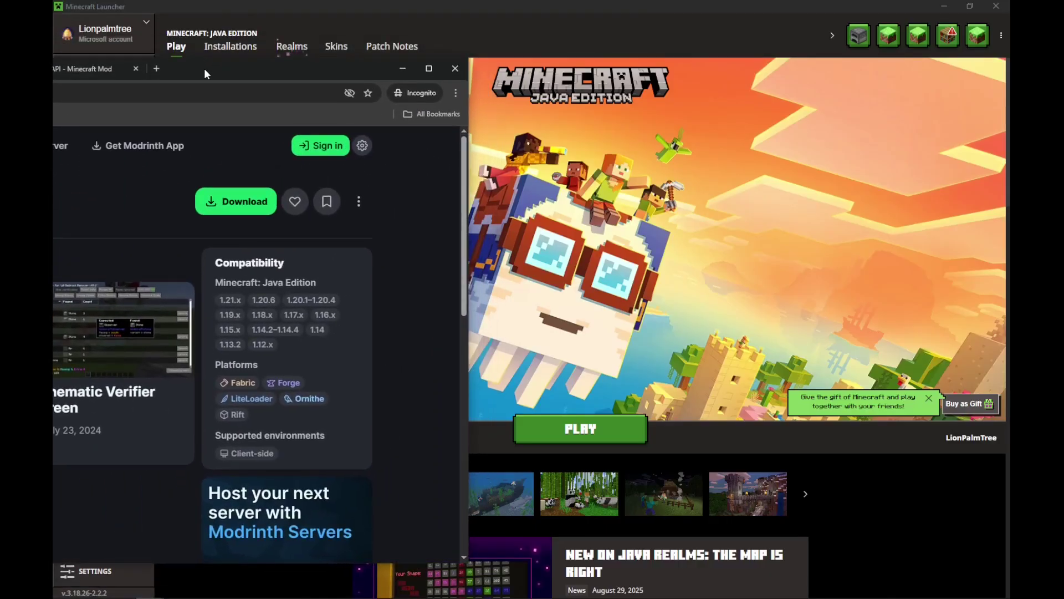
Filter Litematica's Modrinth versions to 1.21.8 and save the 0.23.4 jar to Downloads
double_click(205, 73)
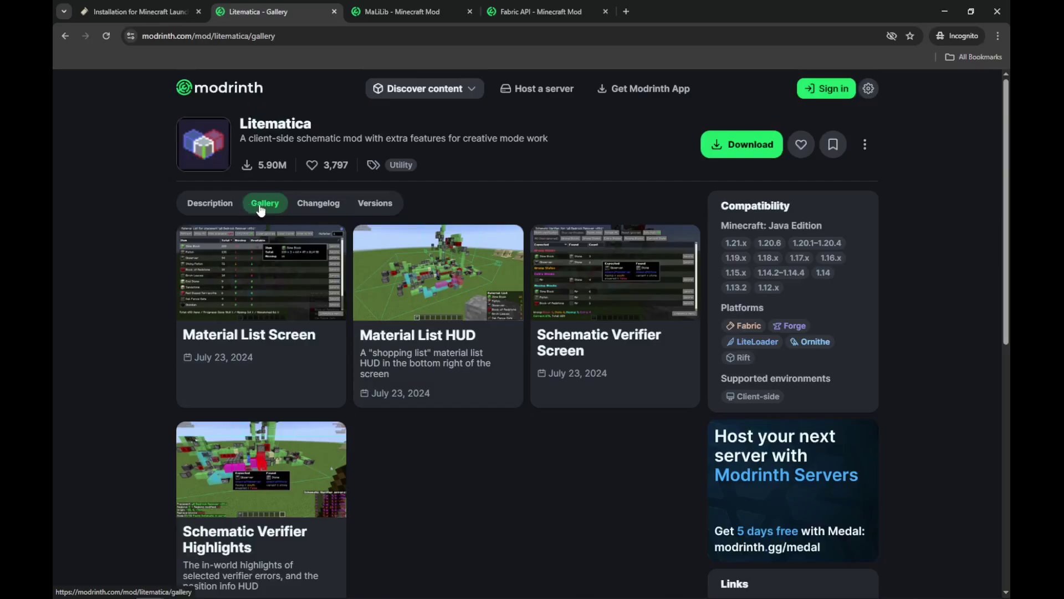
click(362, 205)
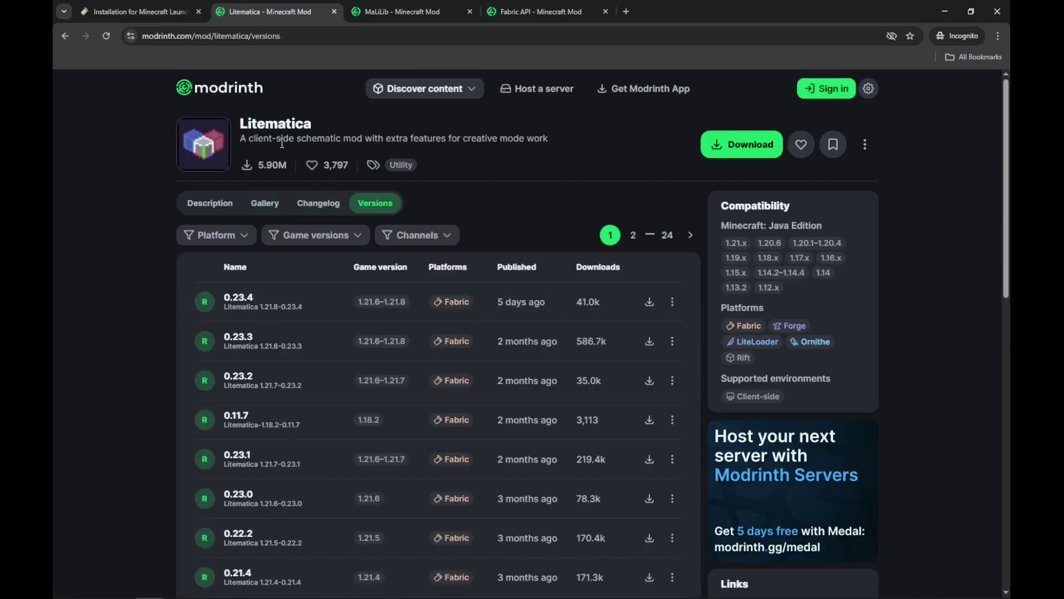
click(298, 237)
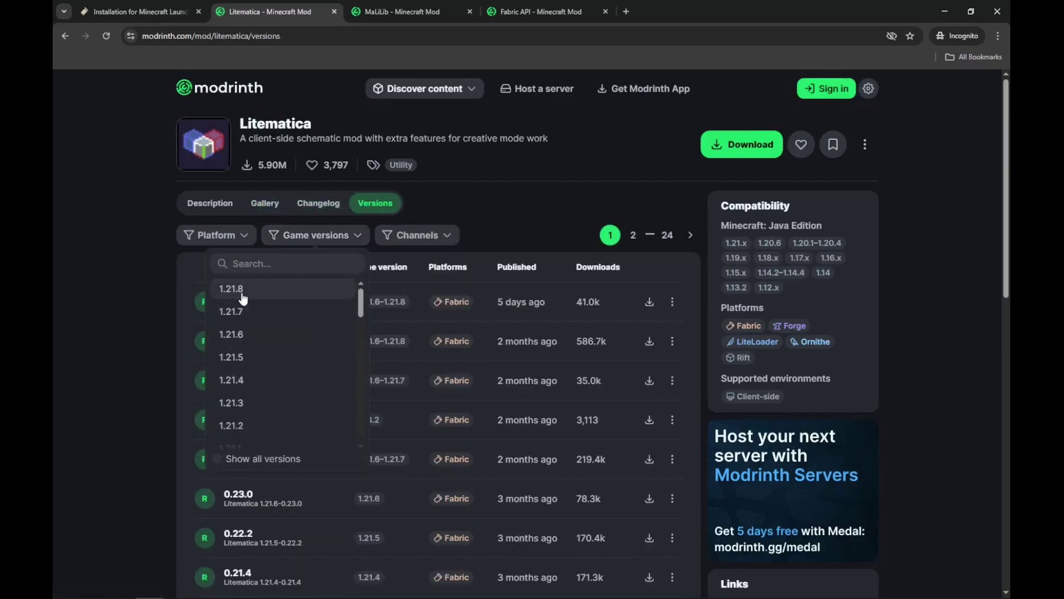
click(260, 302)
click(162, 293)
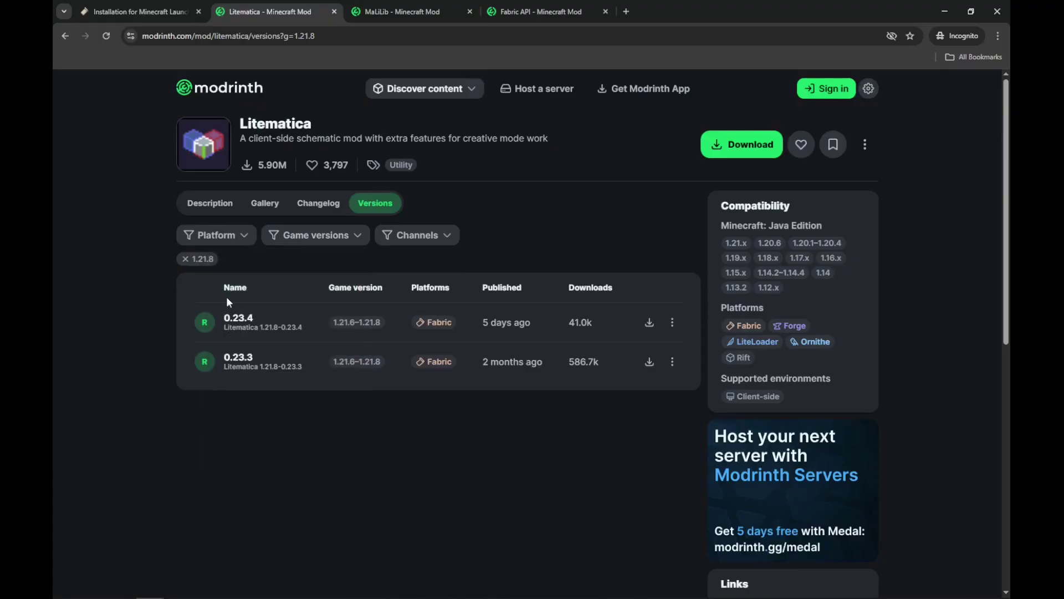
click(649, 323)
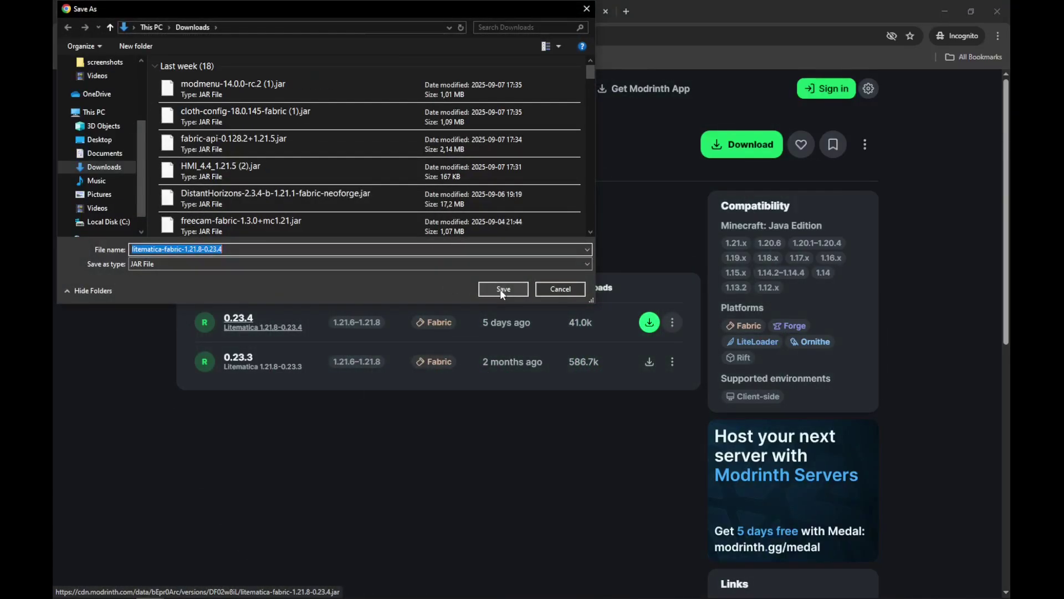
click(500, 288)
Filter MaLiLib's Modrinth versions to 1.21.8 and save the 0.25.5 jar to Downloads
middle_click(270, 13)
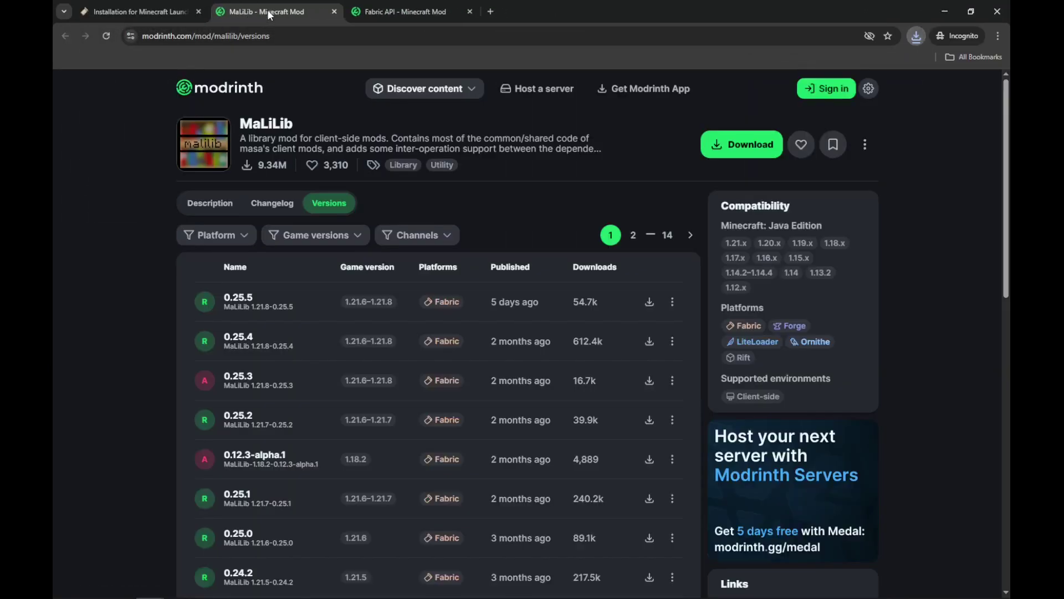
click(275, 235)
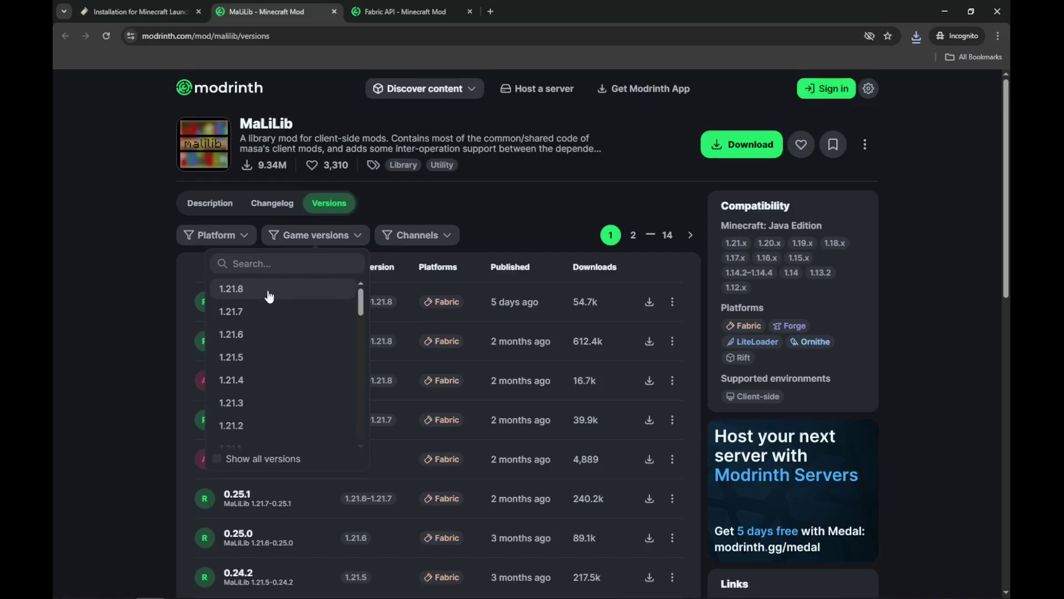
click(239, 294)
click(480, 257)
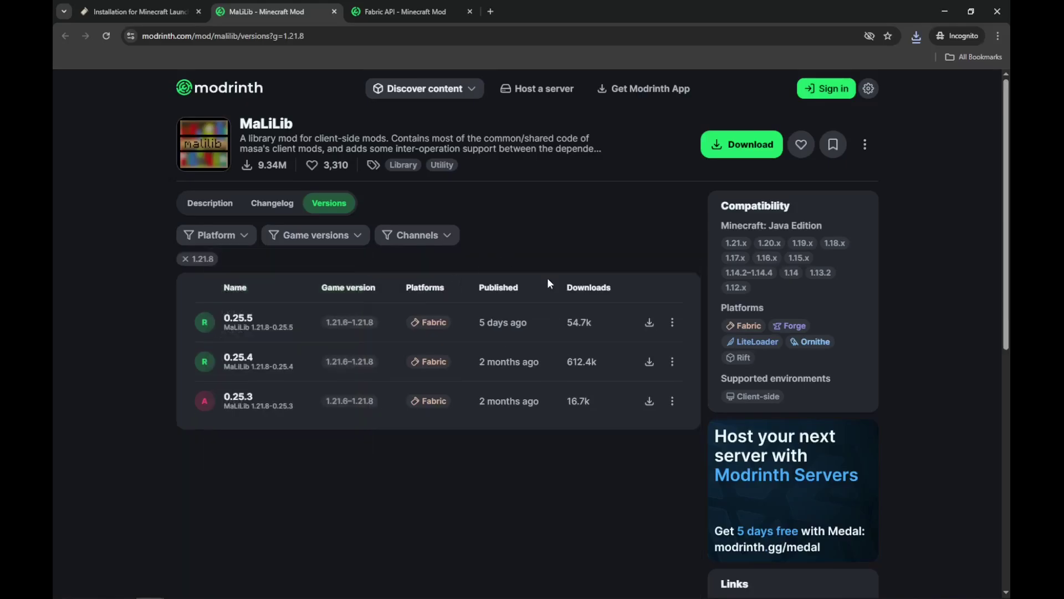
click(650, 323)
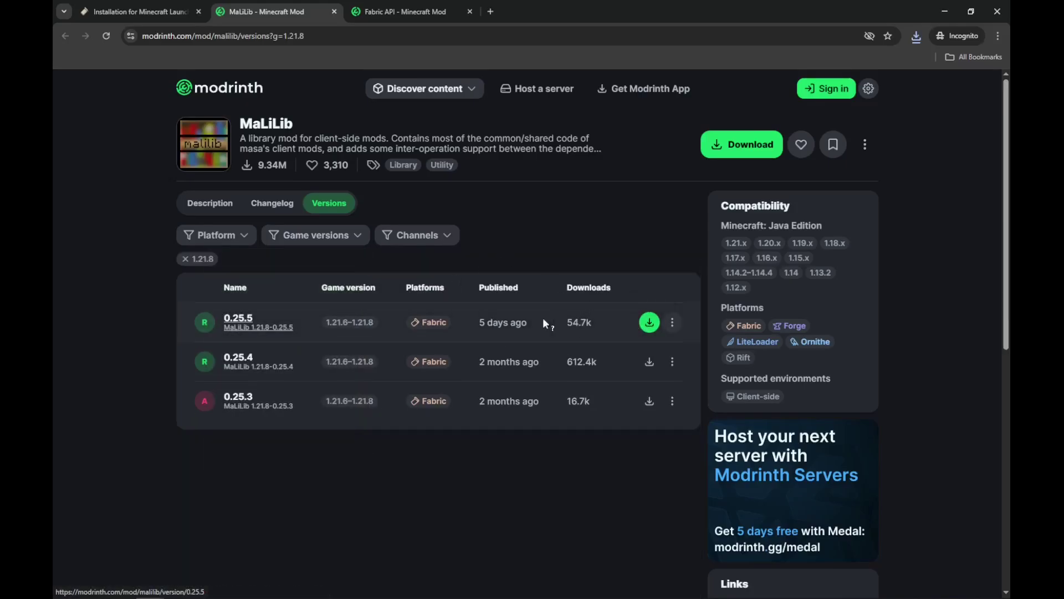
click(649, 322)
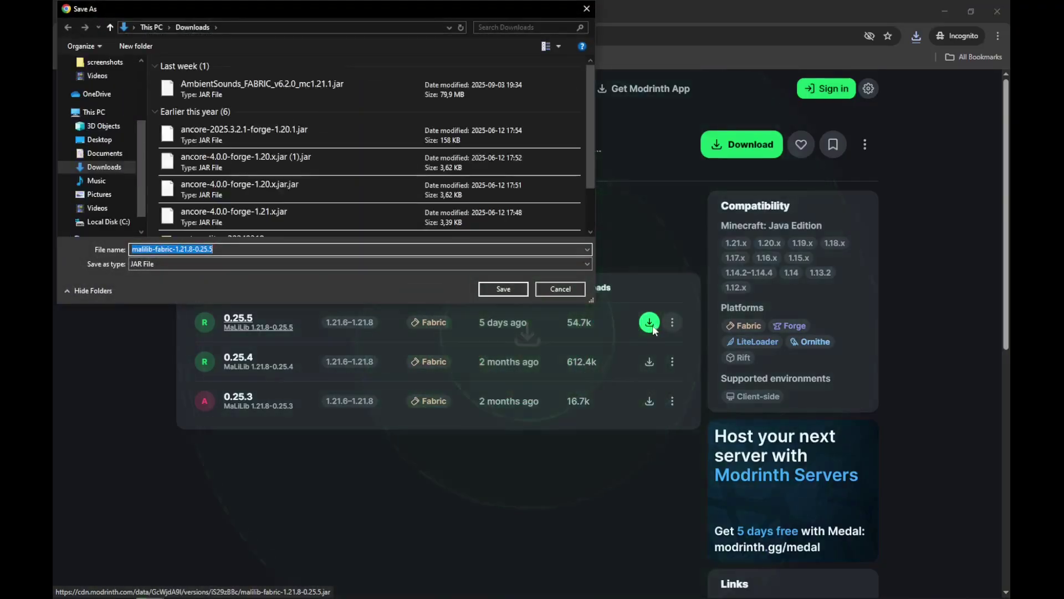
click(519, 289)
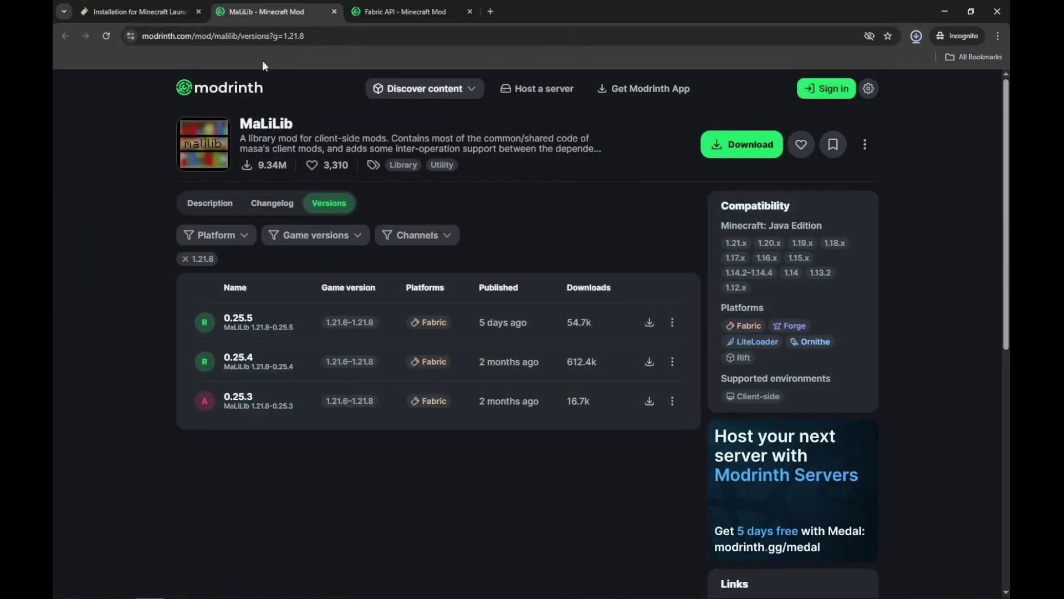
Save the Fabric API 0.133.4+1.21.8 jar for 1.21.8, then close the Fabric API page
middle_click(258, 15)
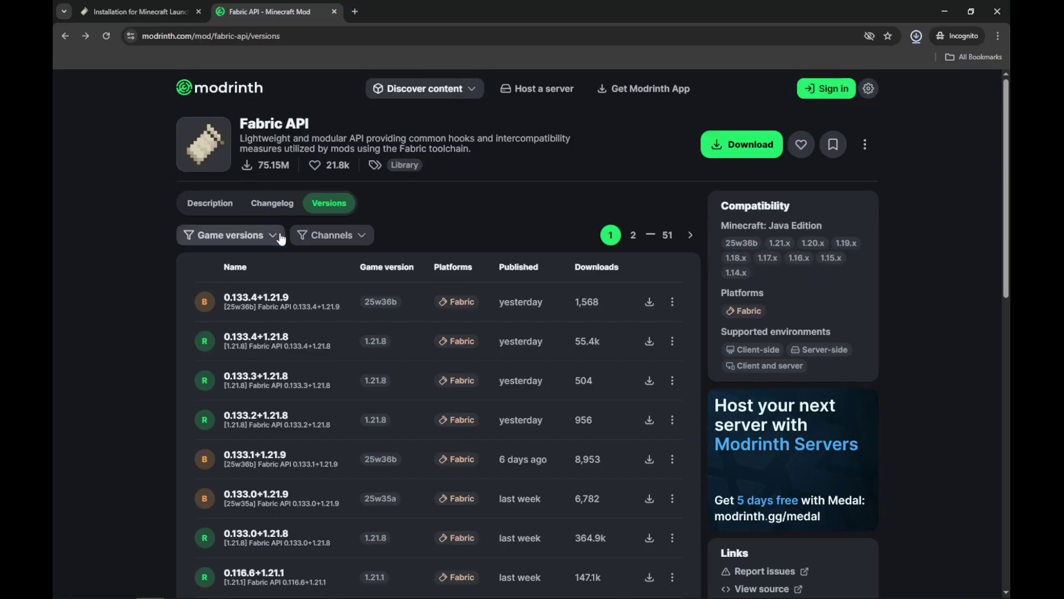
click(255, 235)
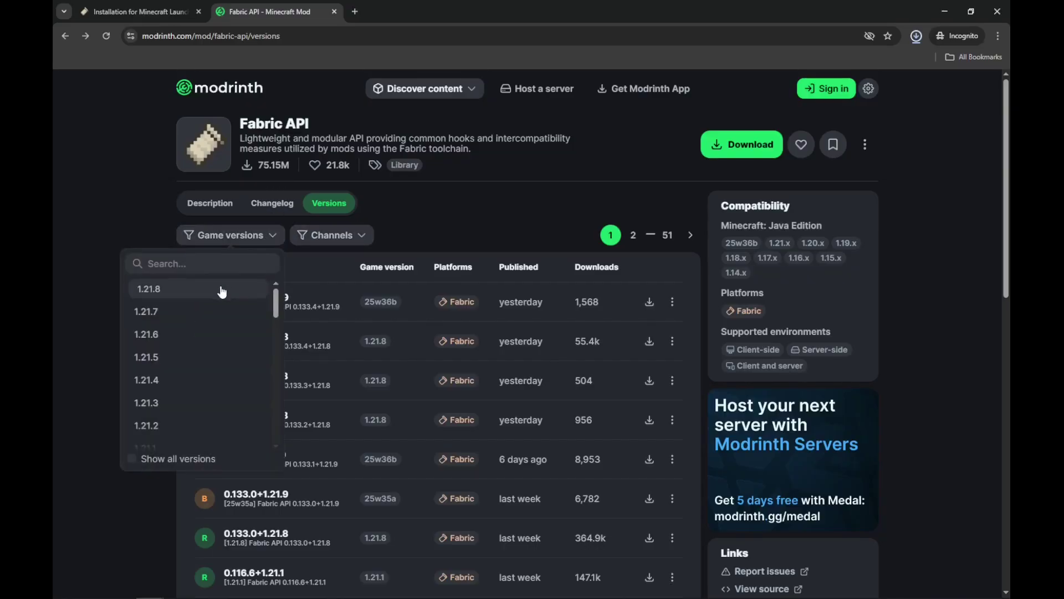
click(222, 289)
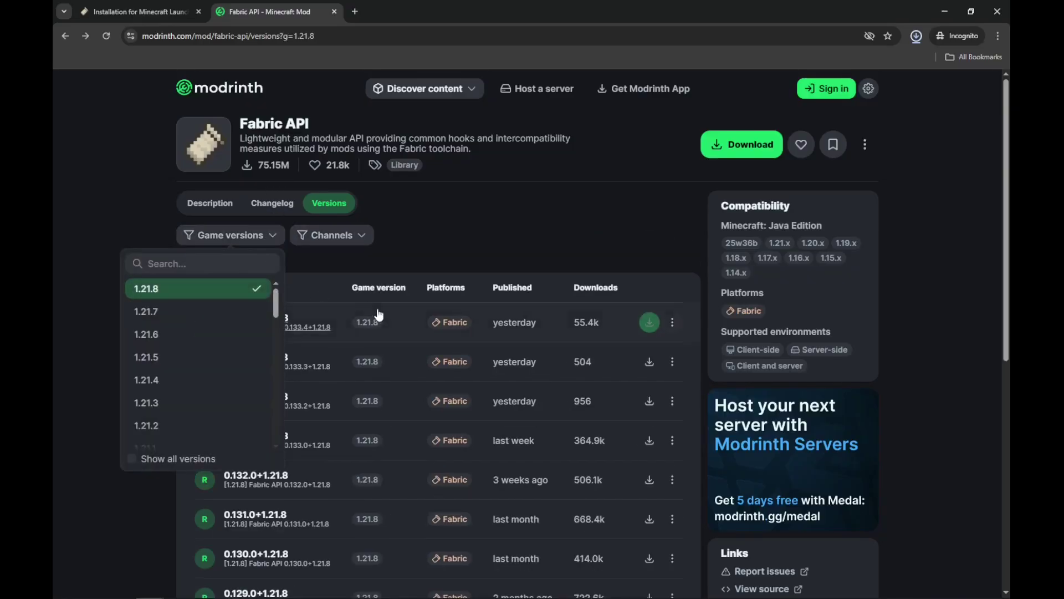
click(649, 327)
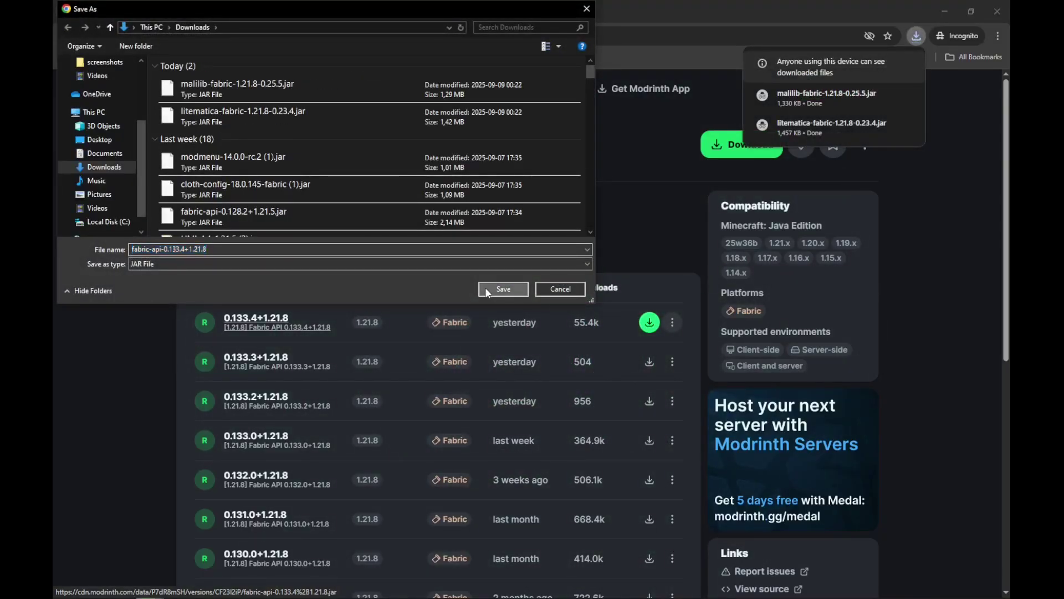
click(485, 287)
middle_click(251, 13)
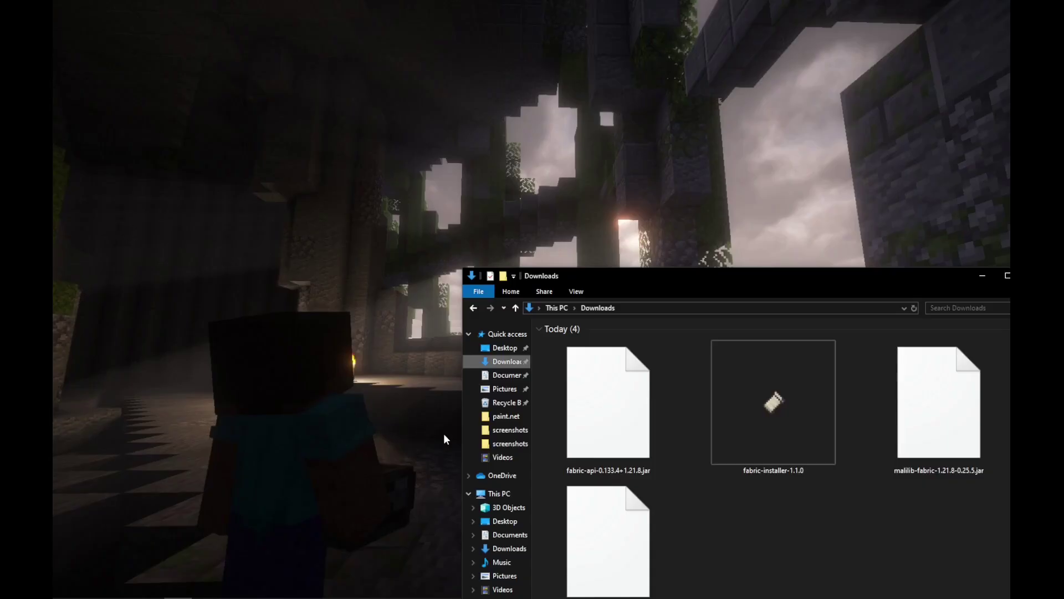
Move the fabric-api jar, malilib jar and fabric-installer-1.1.0 from Downloads onto the desktop
mouse_move(606, 414)
mouse_down()
mouse_move(642, 418)
mouse_move(430, 230)
mouse_move(505, 209)
mouse_up()
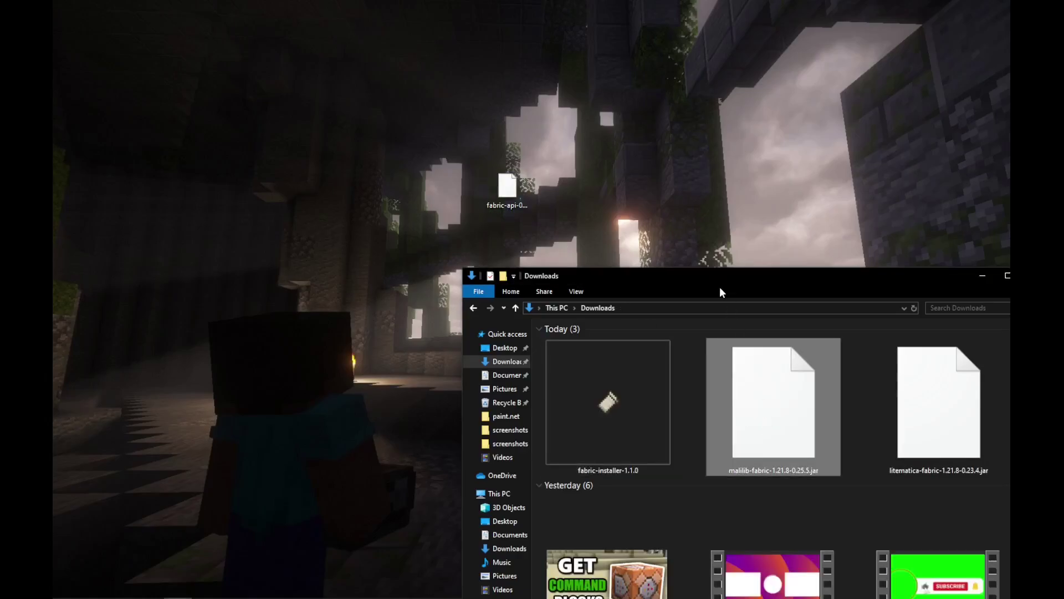
drag(723, 291, 742, 420)
drag(787, 532, 593, 191)
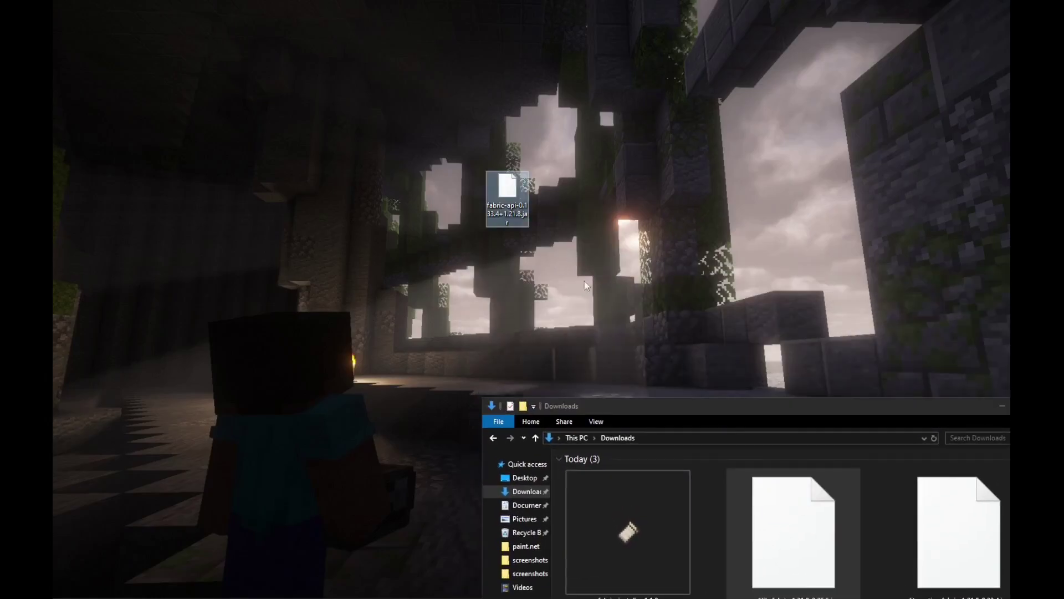
mouse_move(628, 532)
mouse_down()
mouse_move(634, 470)
mouse_move(594, 194)
mouse_move(682, 191)
mouse_up()
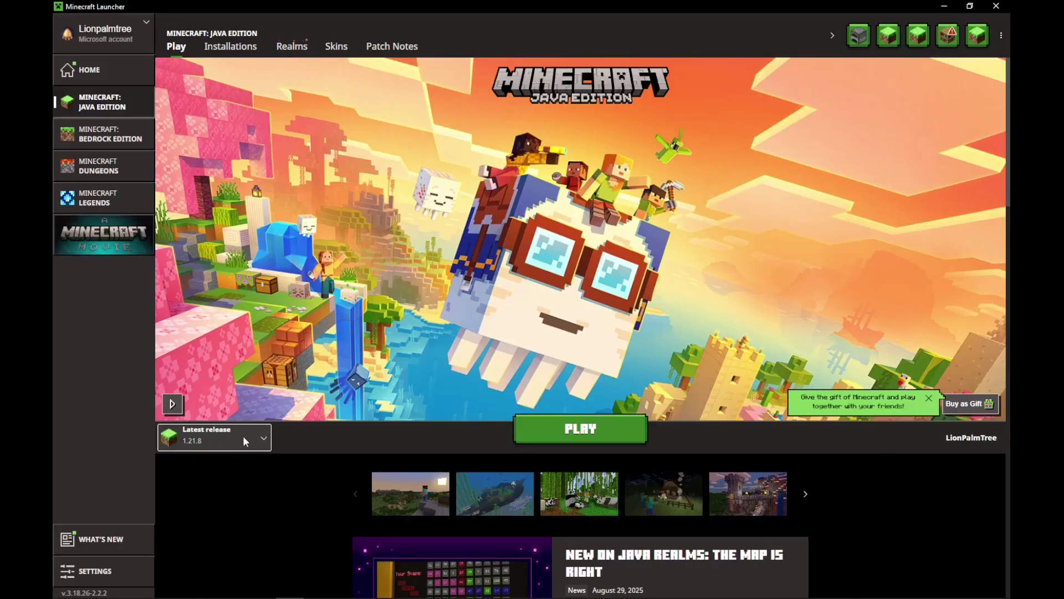
Launch vanilla Minecraft 1.21.8 and quit once the title screen appears
click(553, 435)
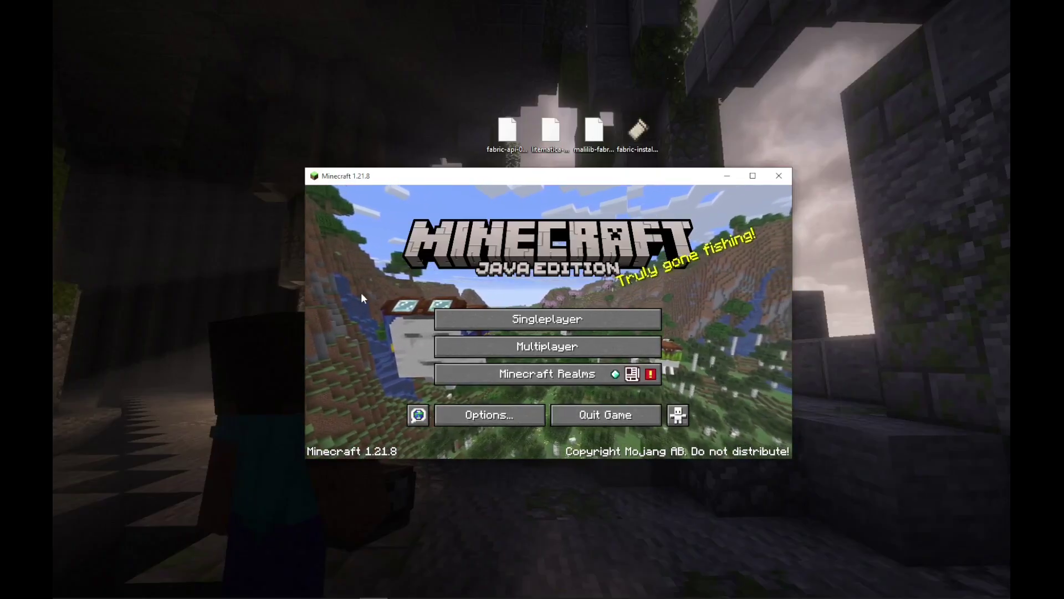
drag(420, 176, 407, 156)
click(592, 390)
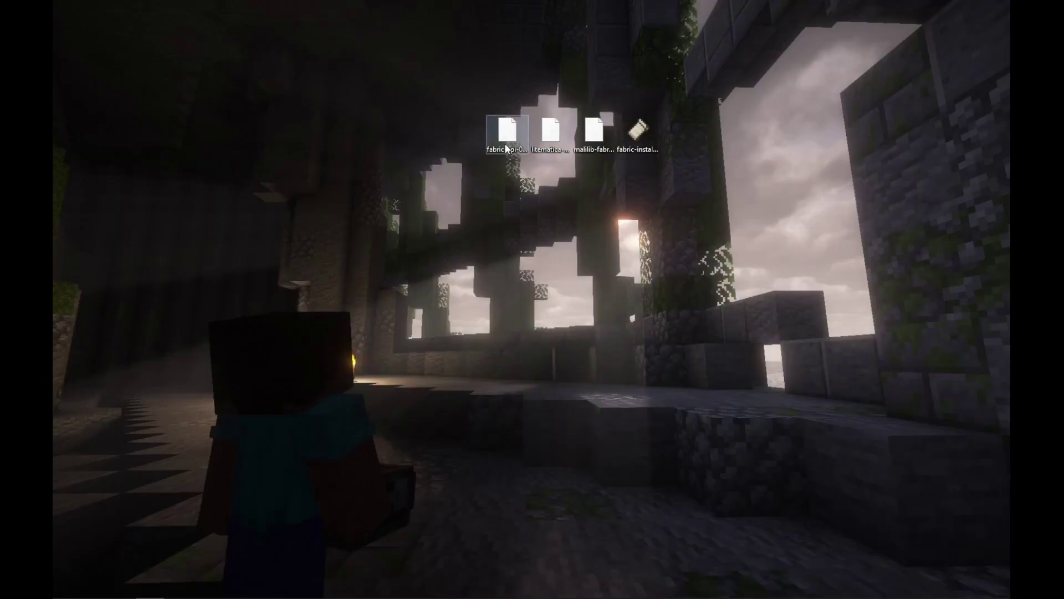
Run fabric-installer to install Fabric Loader 0.17.2 for Minecraft 1.21.8, then close it
drag(634, 135, 569, 242)
double_click(556, 253)
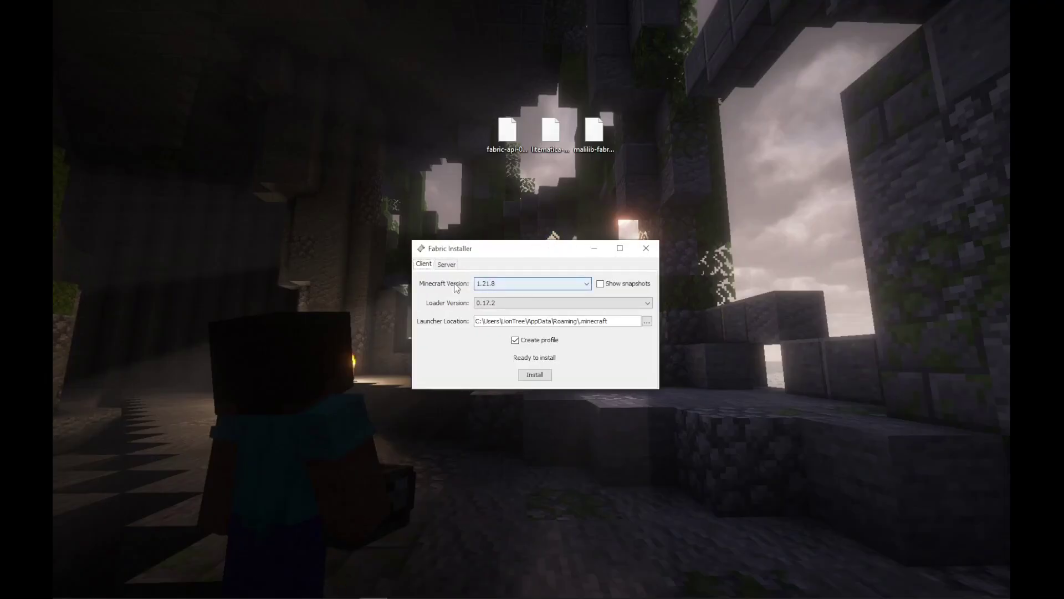
click(482, 286)
click(496, 295)
click(503, 300)
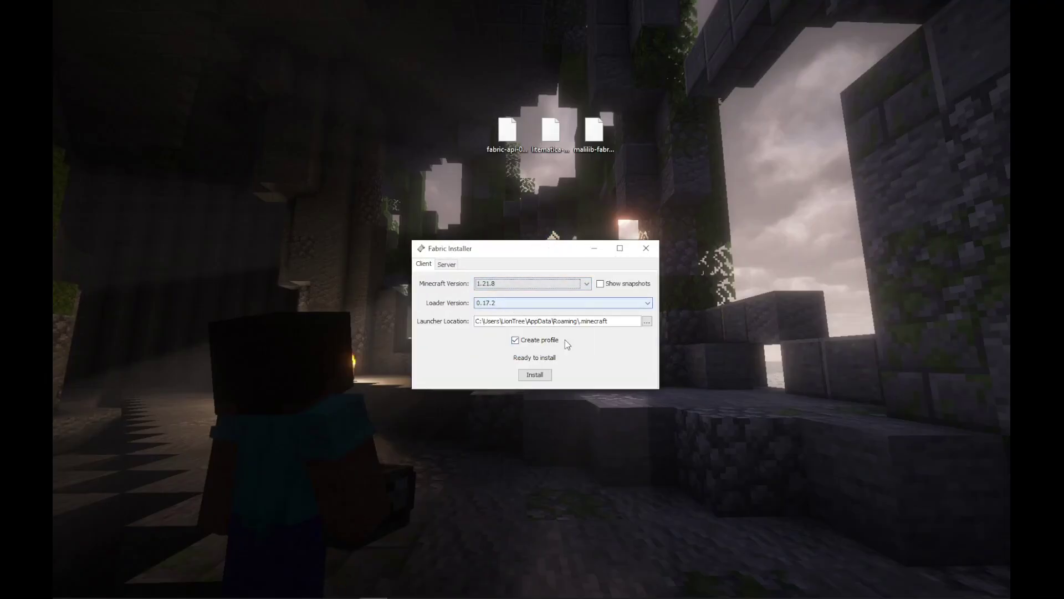
click(530, 376)
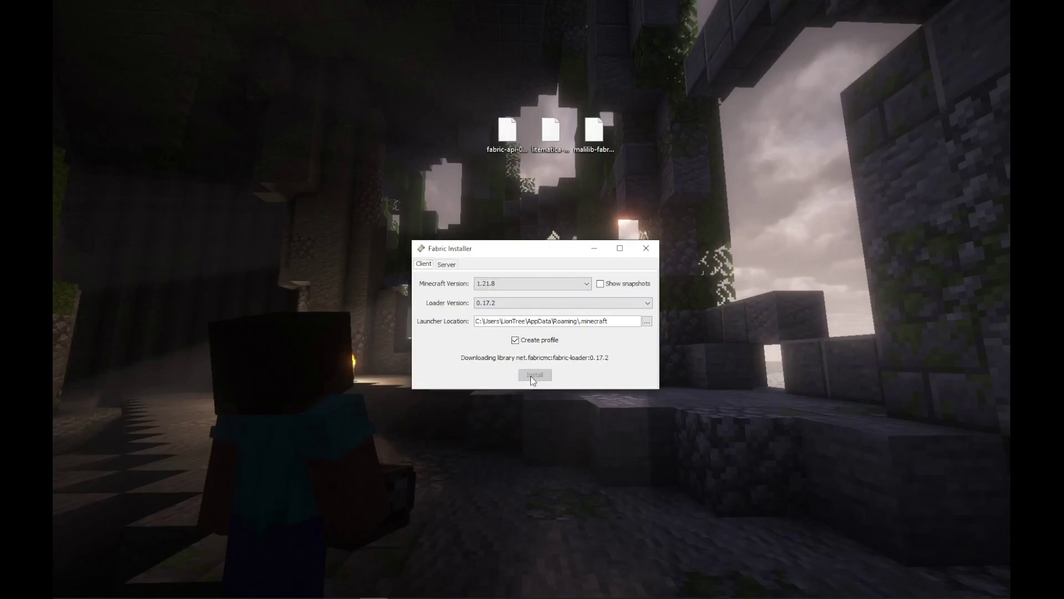
drag(491, 271, 593, 277)
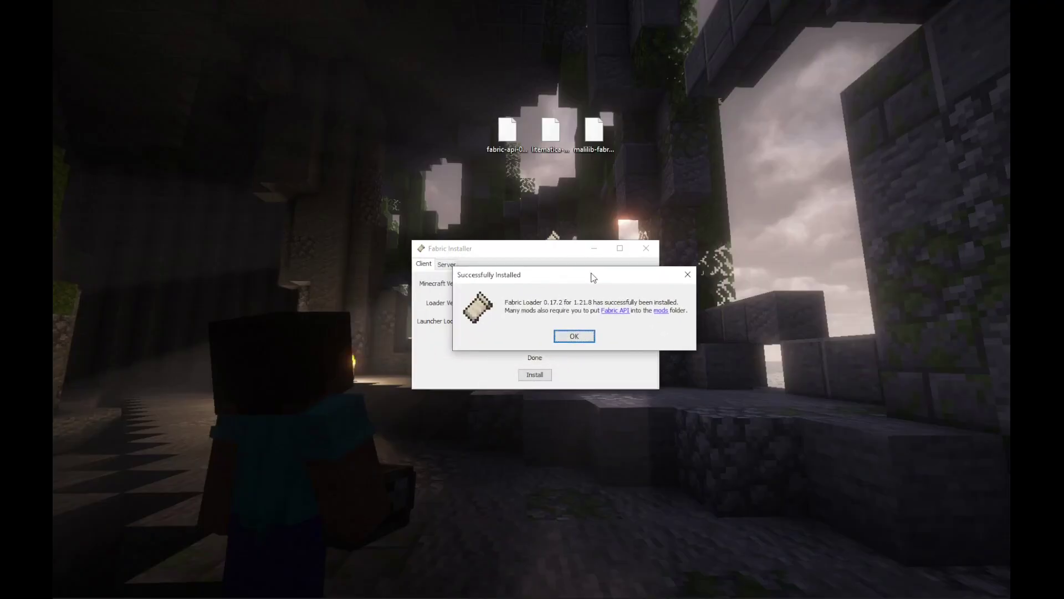
click(565, 336)
click(647, 251)
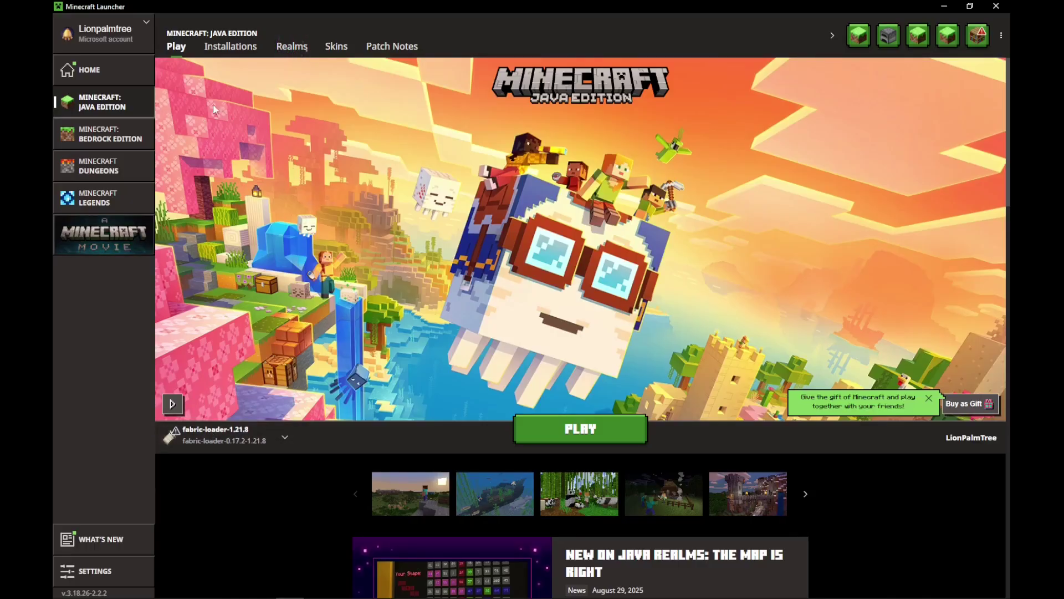
Filter the Installations list to Modded, leaving Beta 1.7.3 and fabric-loader-1.21.8
click(225, 49)
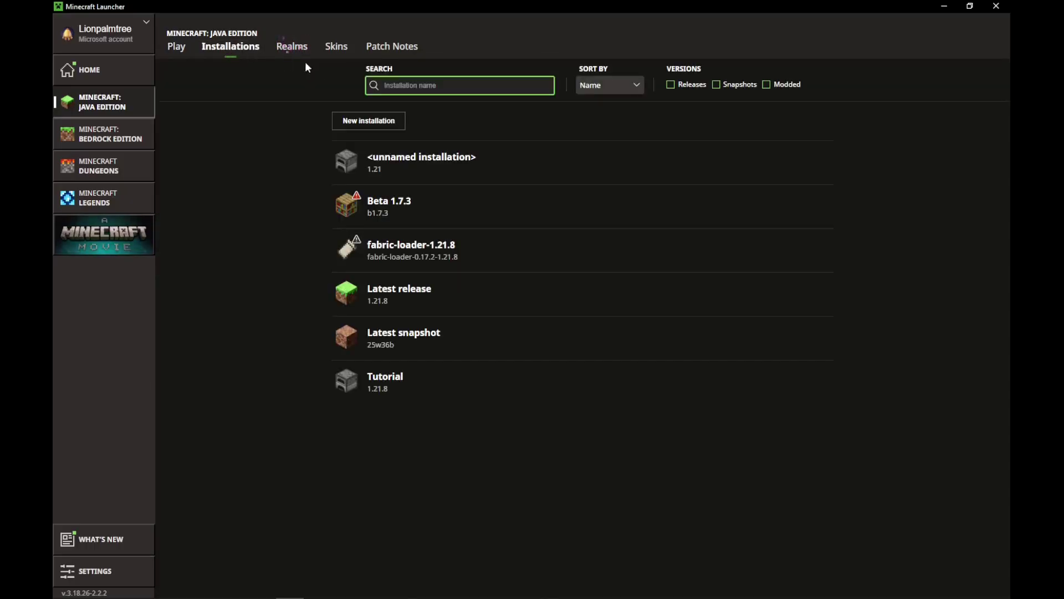
click(768, 84)
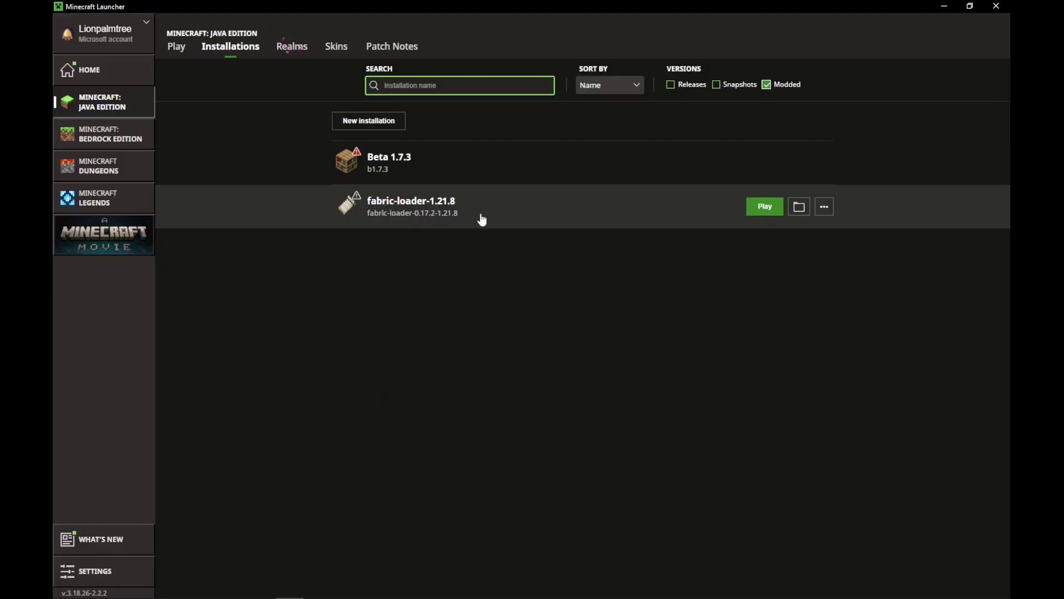
Open the fabric profile's .minecraft folder and delete the old mods folder
click(799, 212)
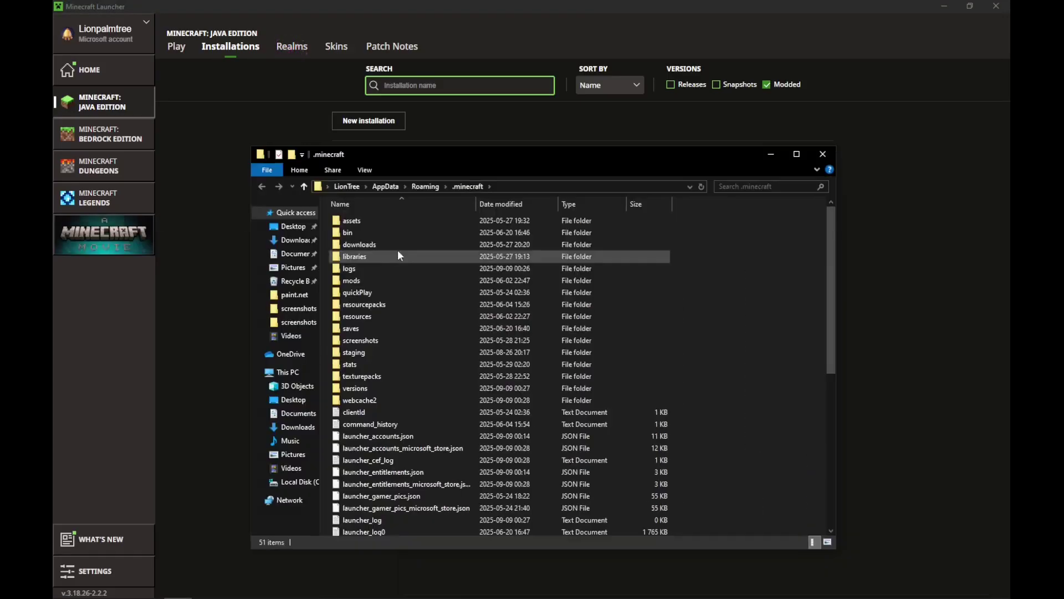
double_click(351, 282)
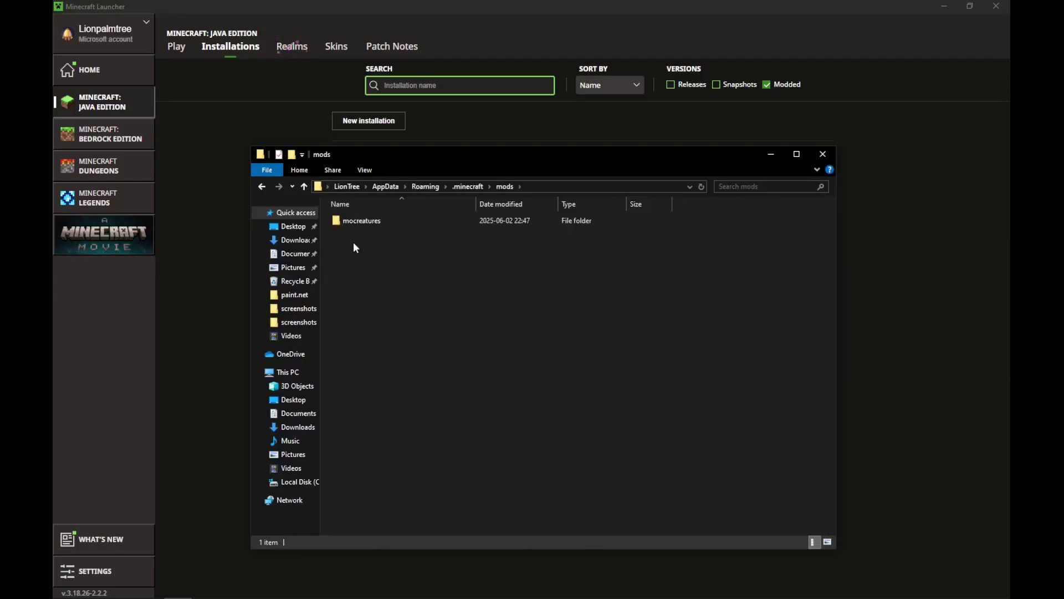
key(alt+Left)
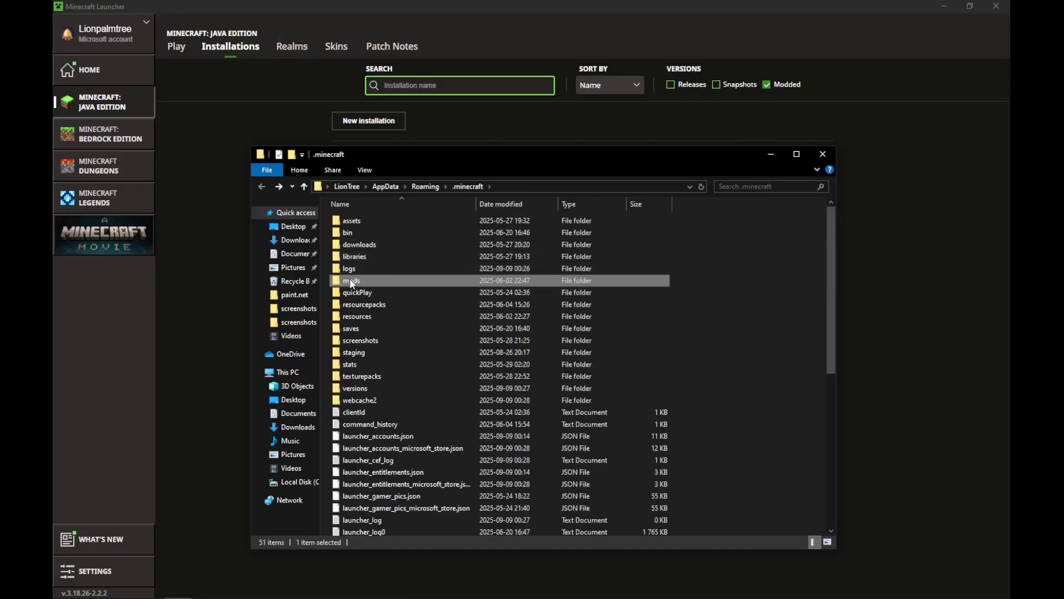
key(F2)
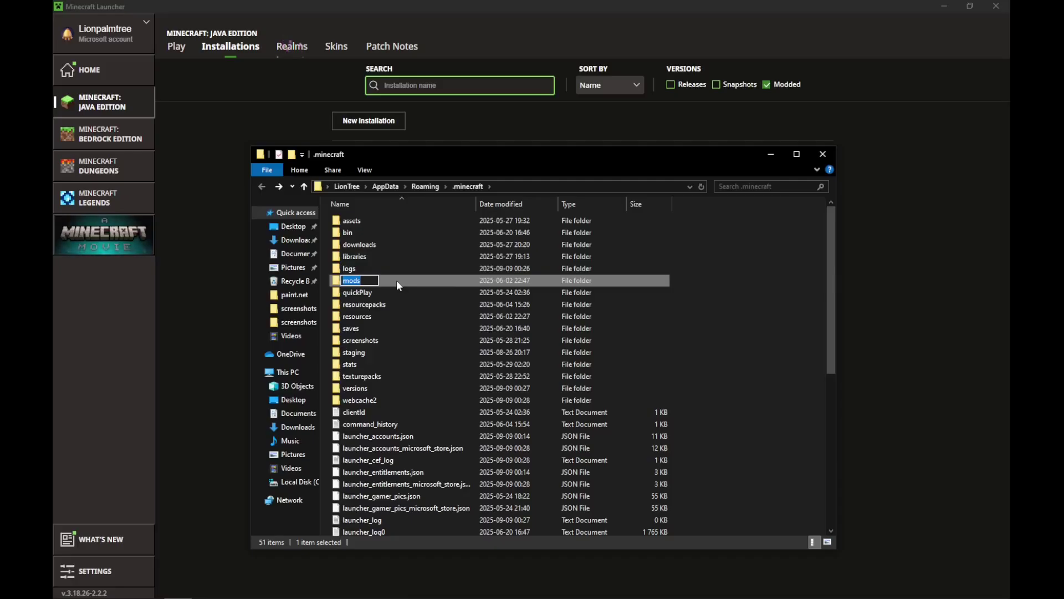
key(Escape)
key(Delete)
Create a new empty folder named 'mods' in .minecraft and open it
right_click(711, 256)
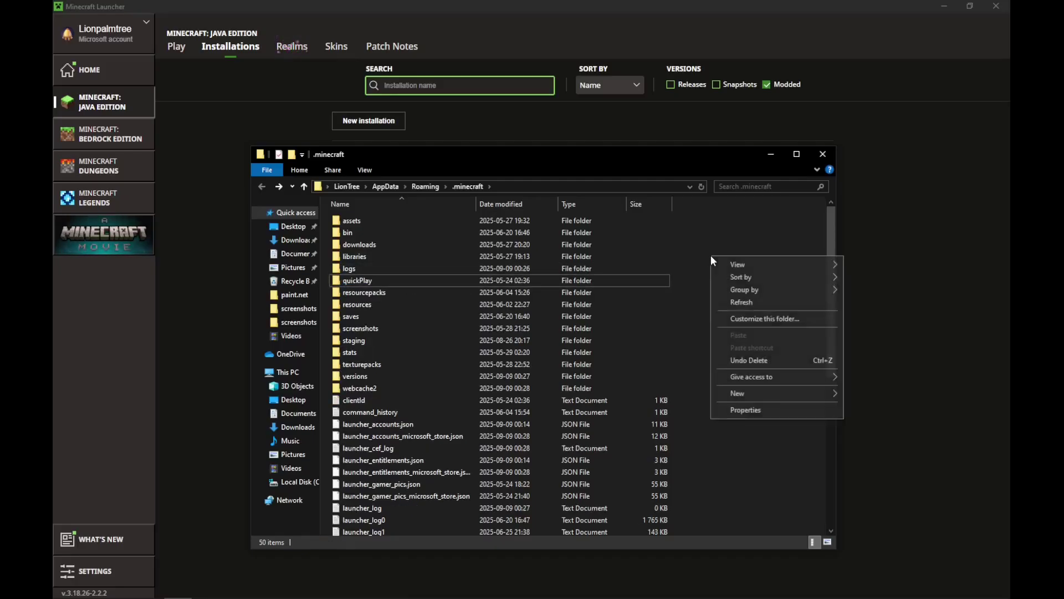
click(703, 268)
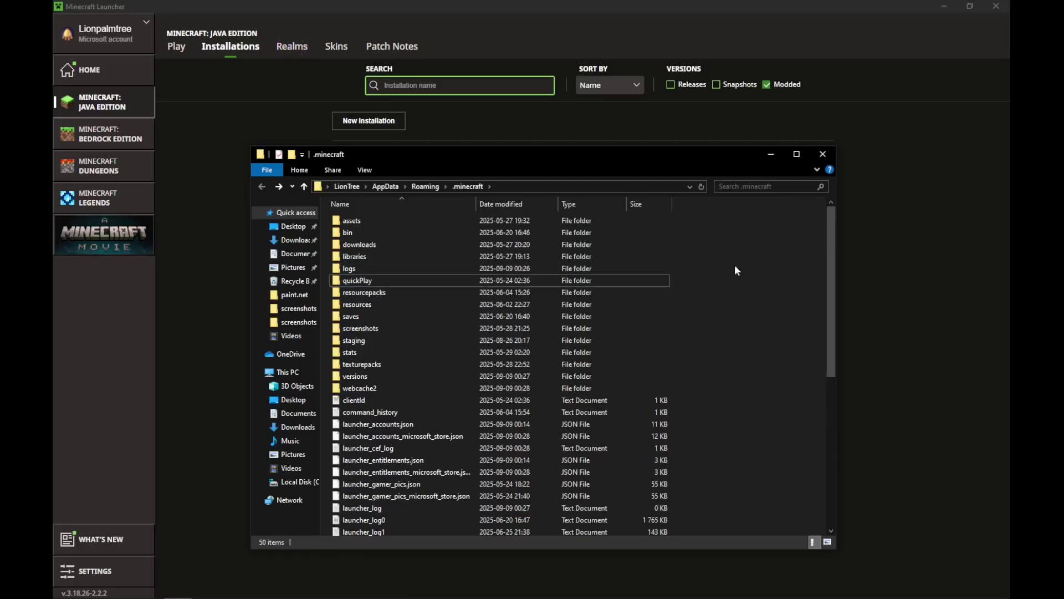
right_click(737, 270)
mouse_move(770, 411)
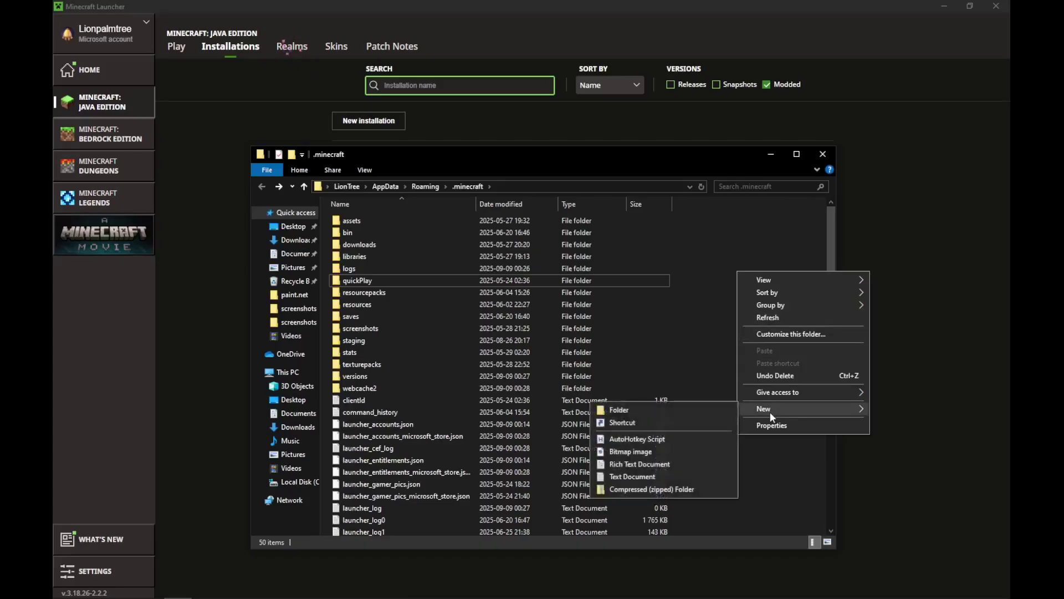
click(674, 413)
text(mods)
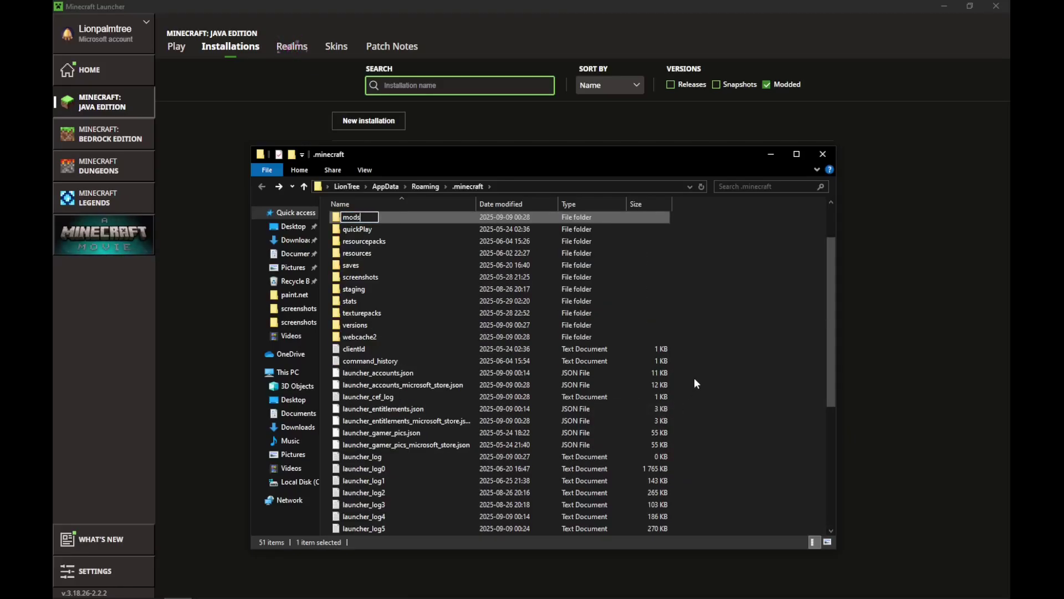
key(Return)
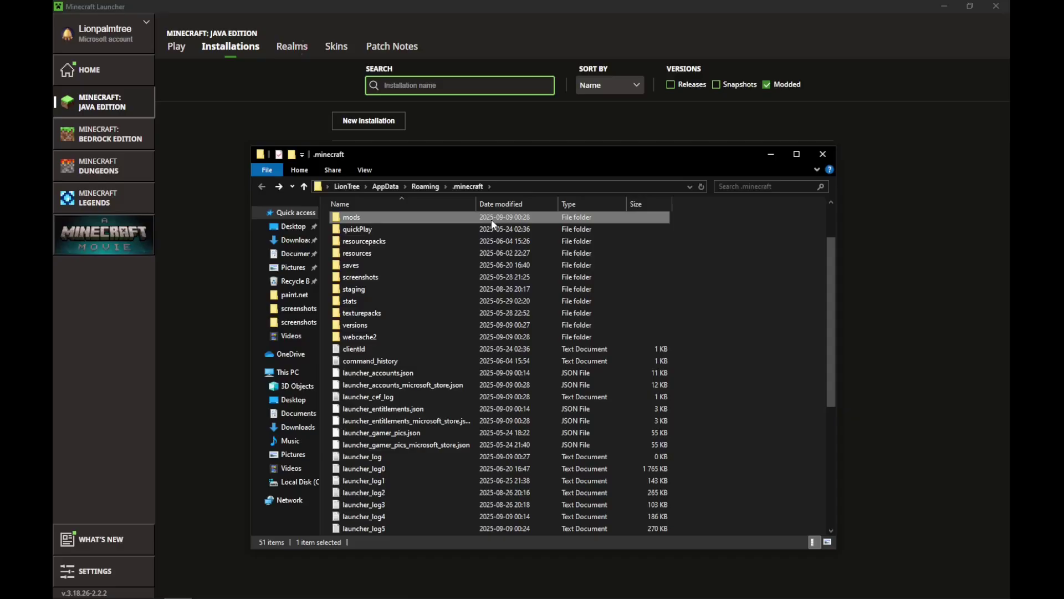
double_click(491, 219)
Move the malilib, Fabric API and Litematica jars from the desktop into mods, then close Explorer
click(944, 6)
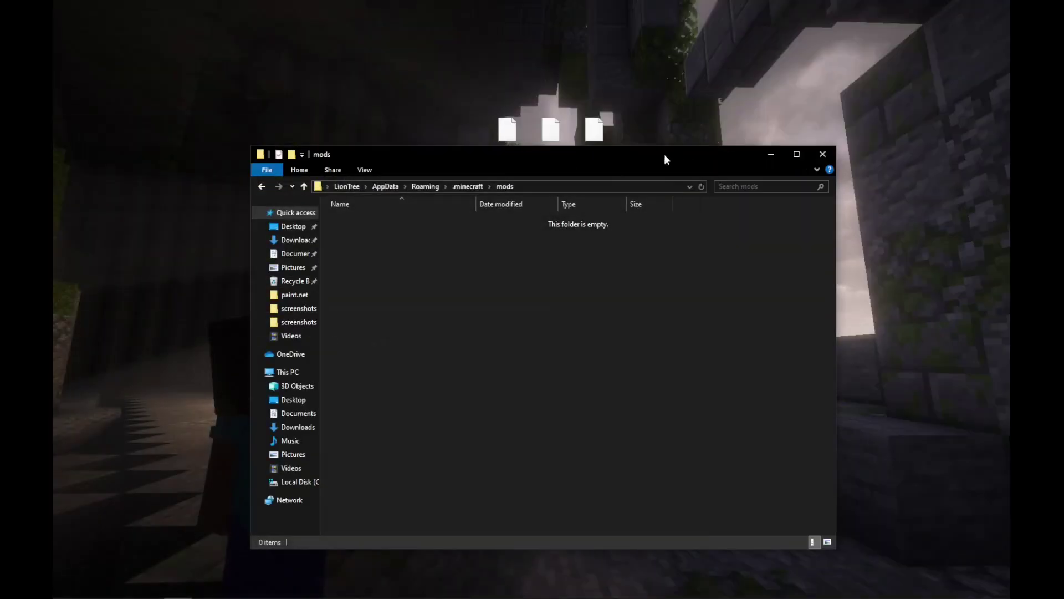
mouse_move(625, 155)
mouse_down()
mouse_move(628, 211)
mouse_move(654, 230)
mouse_move(650, 188)
mouse_up()
mouse_move(476, 136)
mouse_down()
mouse_move(502, 130)
mouse_move(480, 105)
mouse_move(647, 155)
mouse_move(608, 158)
mouse_move(563, 315)
mouse_up()
click(564, 318)
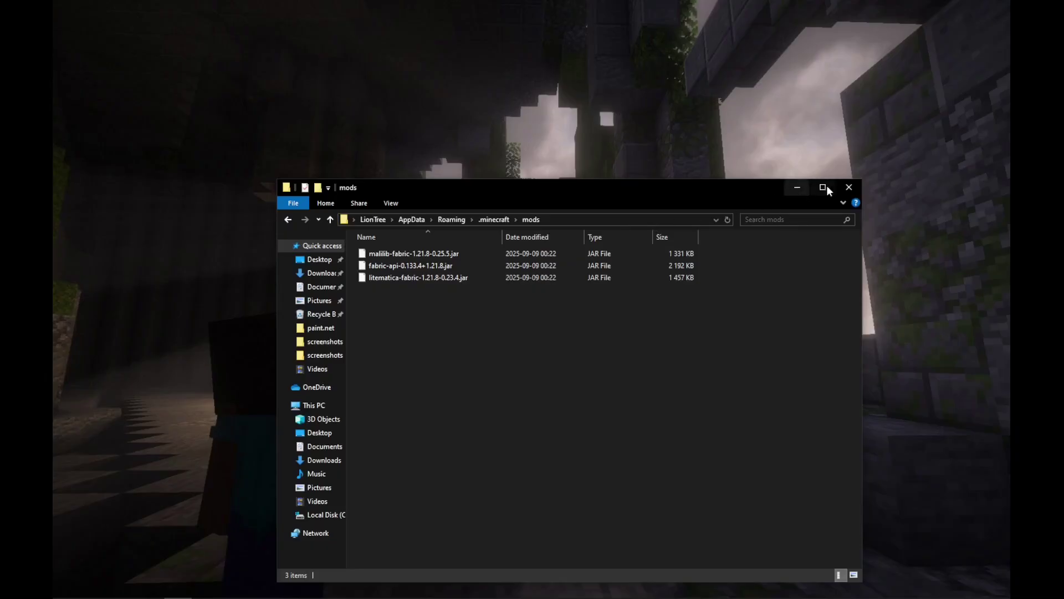
click(848, 186)
Bring up the Litematica v0.23.4 menu with M, close it, and switch to third-person view
mouse_move(297, 590)
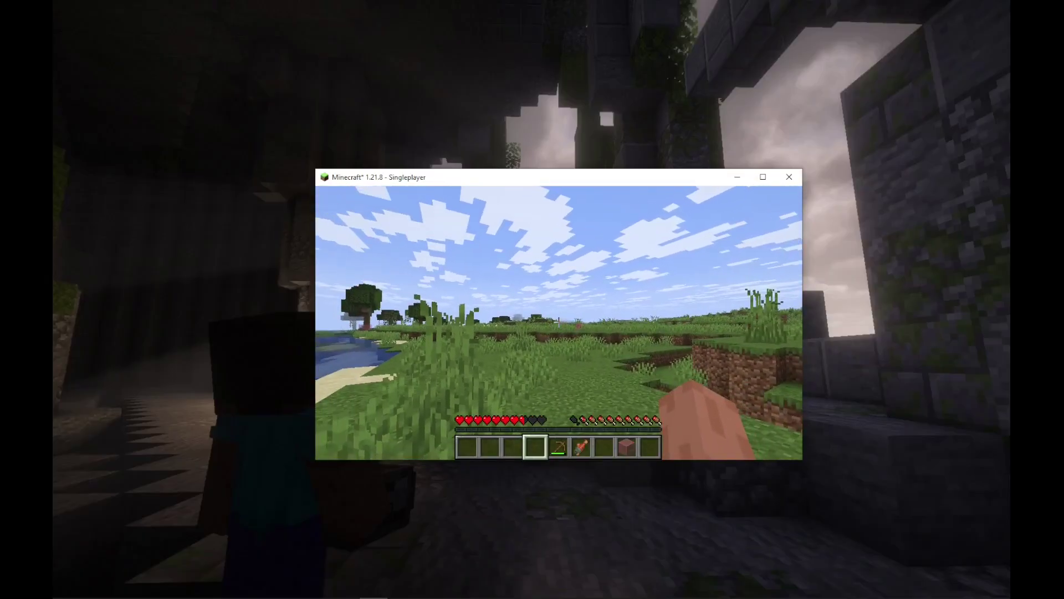
key(m)
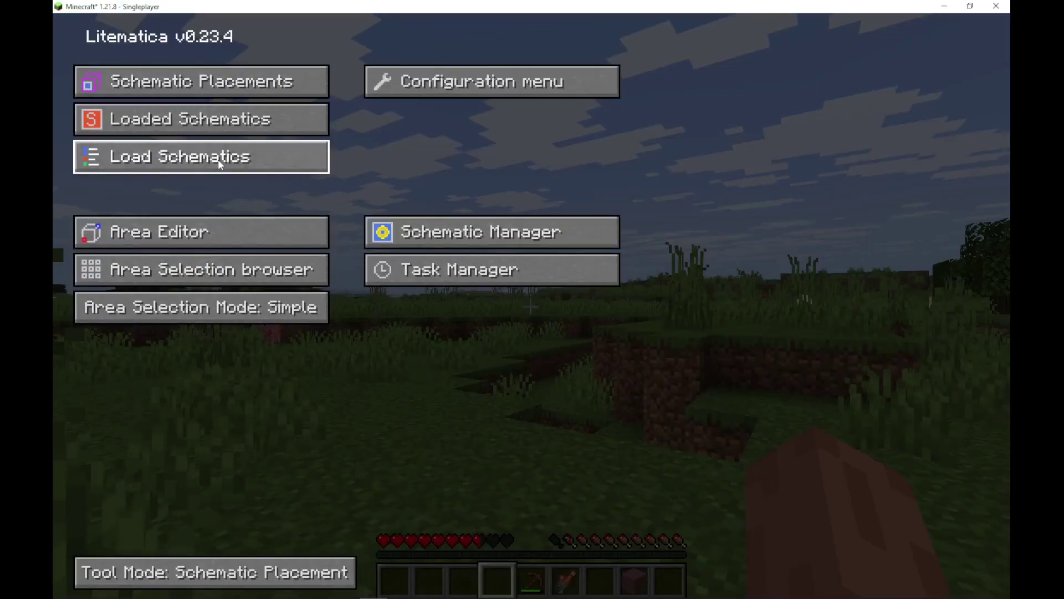
key(Escape)
key(F5)
key(F5)
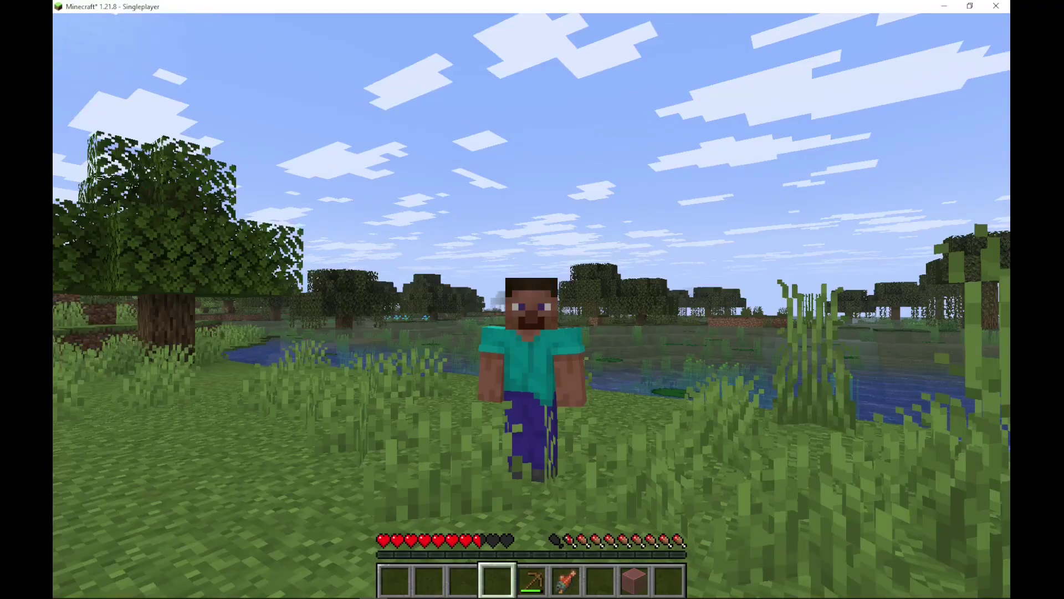